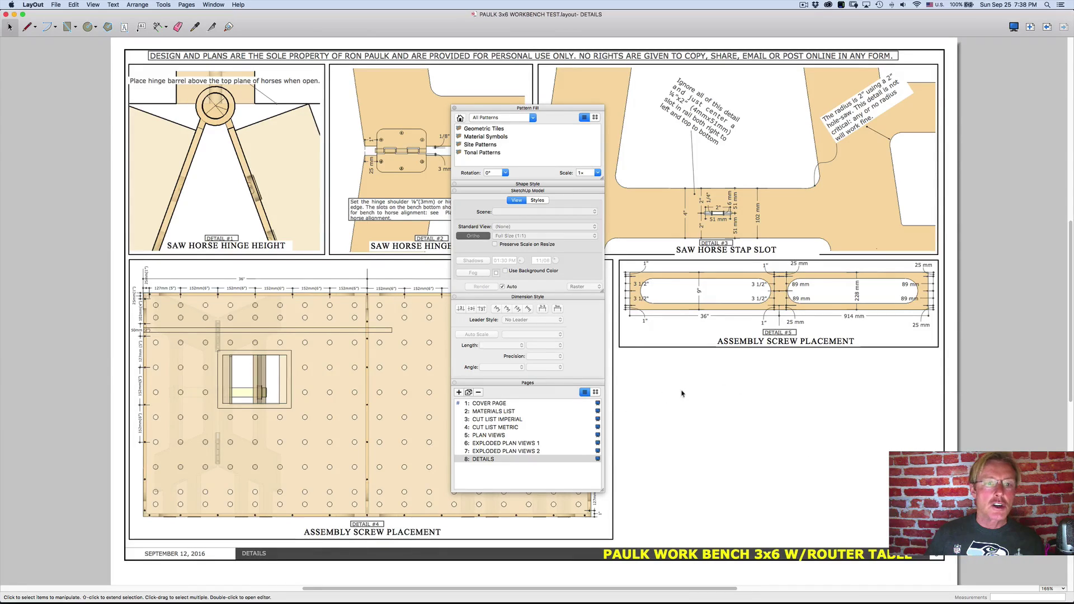
Copy the Detail #5 viewport below the original and stretch the copy's frame taller at top and bottom.
{"action": "left_click", "coordinate": [669, 304]}
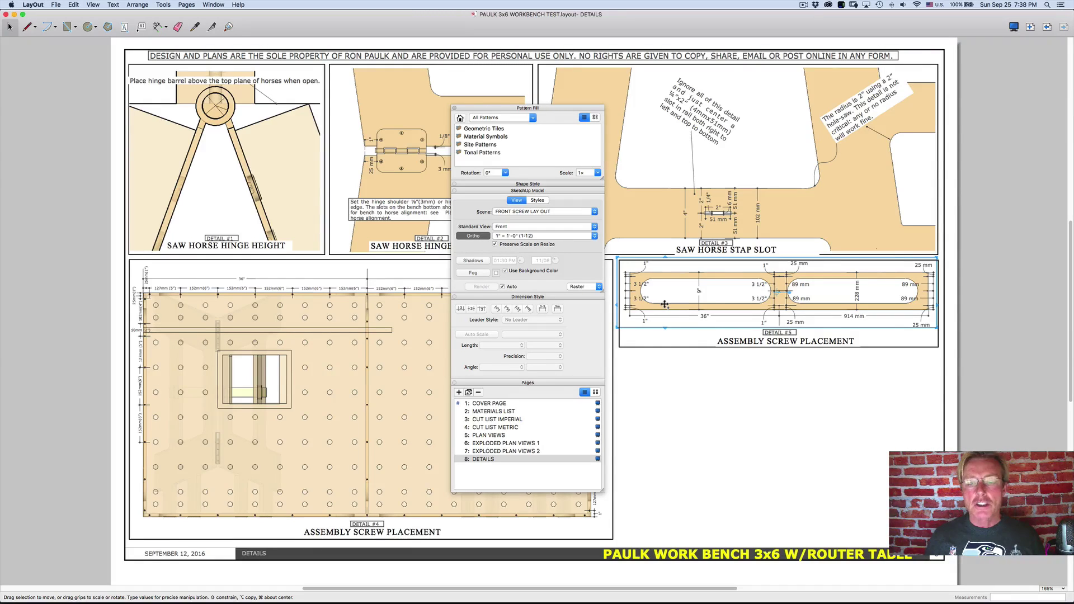
{"action": "left_click_drag", "start_coordinate": [664, 304], "coordinate": [668, 479], "text": "alt"}
{"action": "left_click_drag", "start_coordinate": [760, 432], "coordinate": [761, 355]}
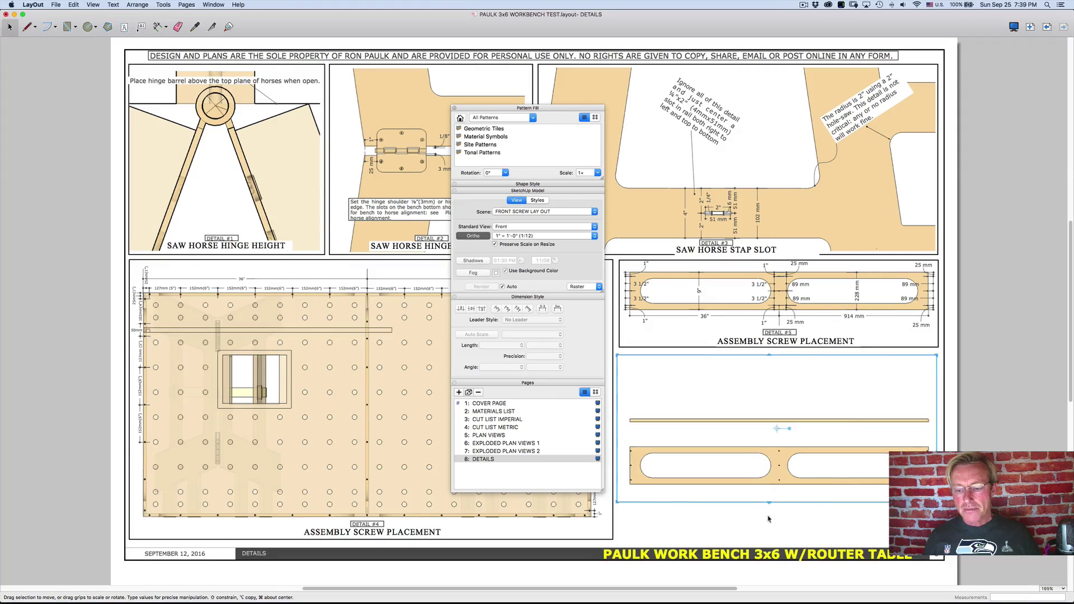
{"action": "left_click_drag", "start_coordinate": [765, 502], "coordinate": [764, 538]}
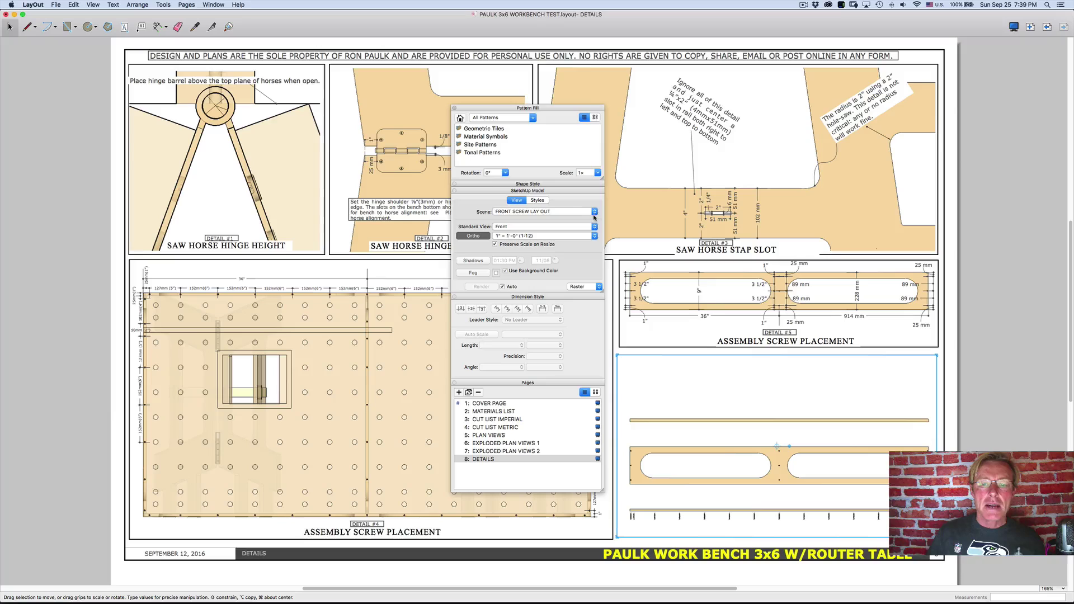
Set the copied viewport's scene to RIGHT and nudge it up slightly.
{"action": "left_click", "coordinate": [594, 213]}
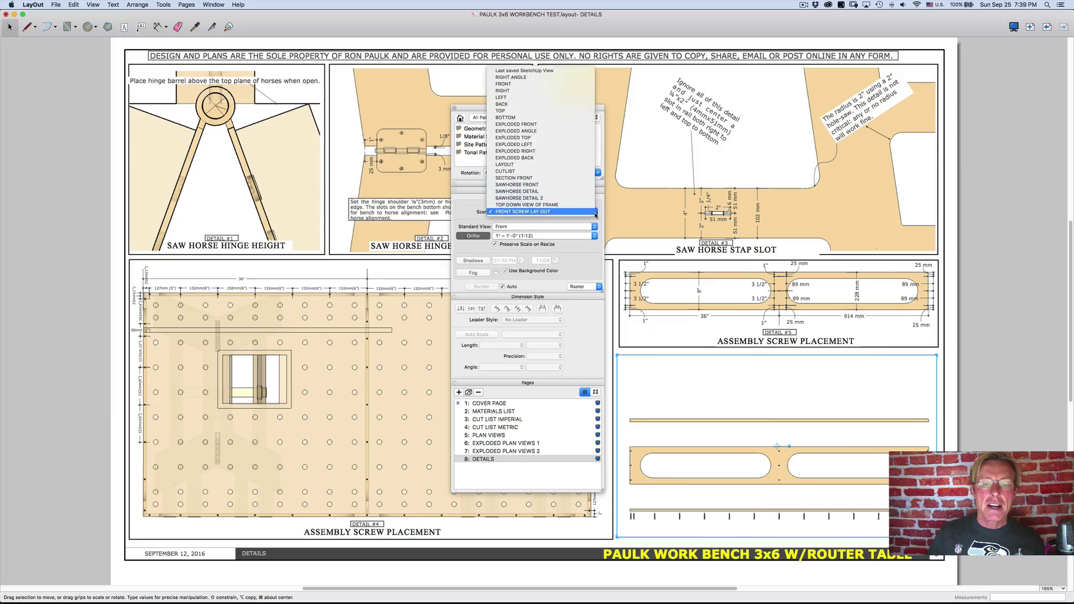
{"action": "left_click", "coordinate": [530, 91]}
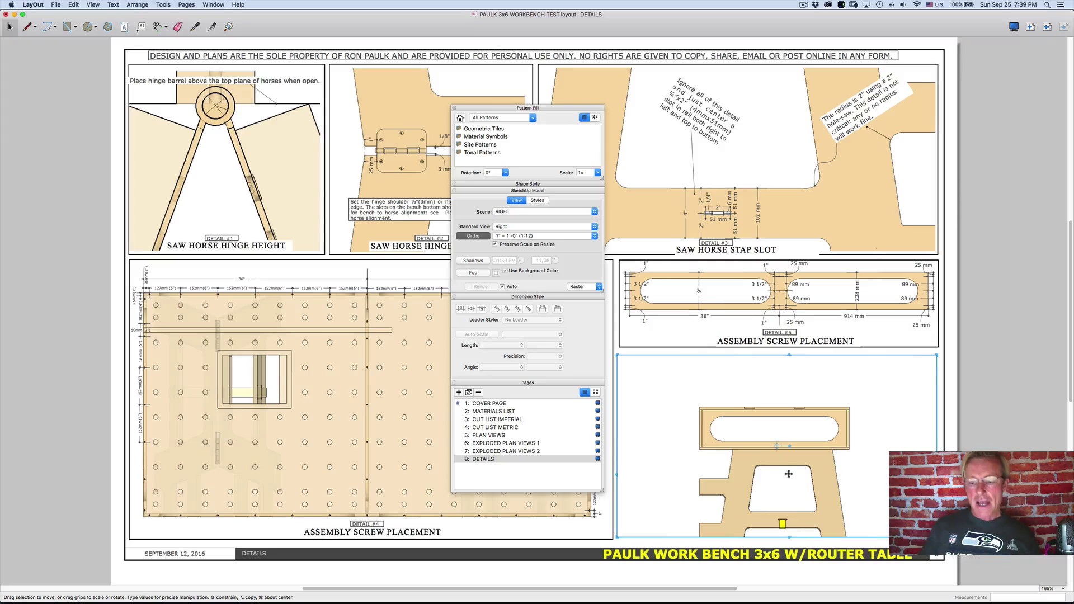
{"action": "left_click_drag", "start_coordinate": [788, 474], "coordinate": [788, 462]}
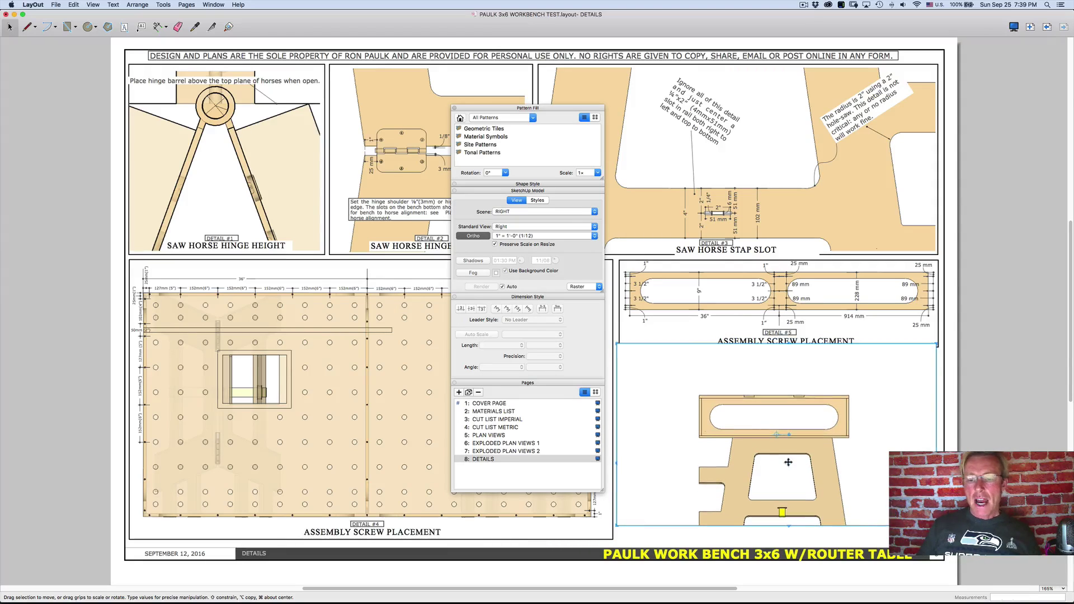
{"action": "left_click", "coordinate": [841, 540]}
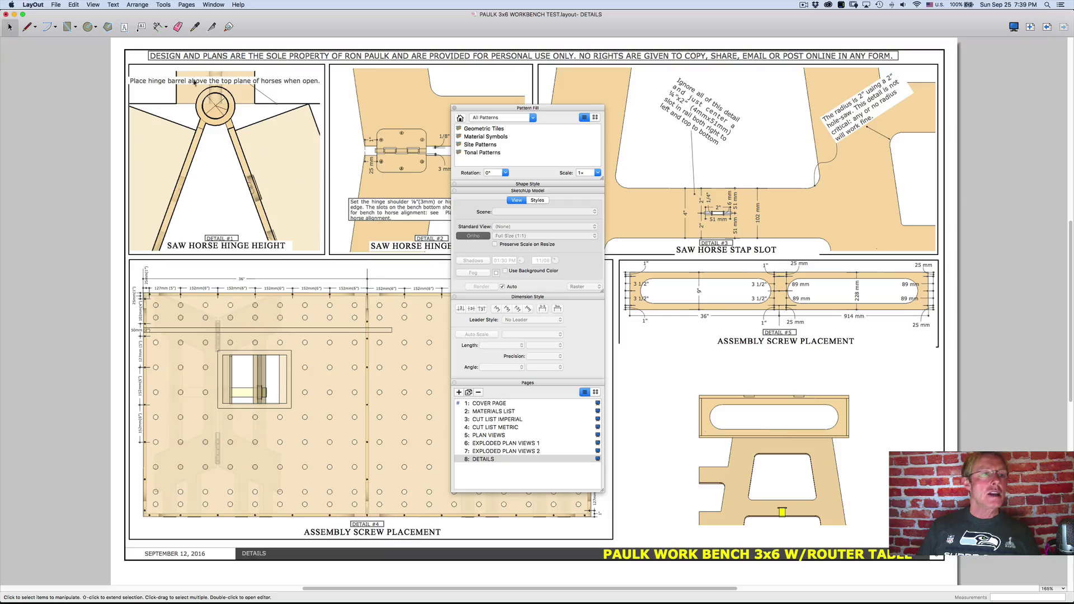
{"action": "left_click", "coordinate": [159, 27]}
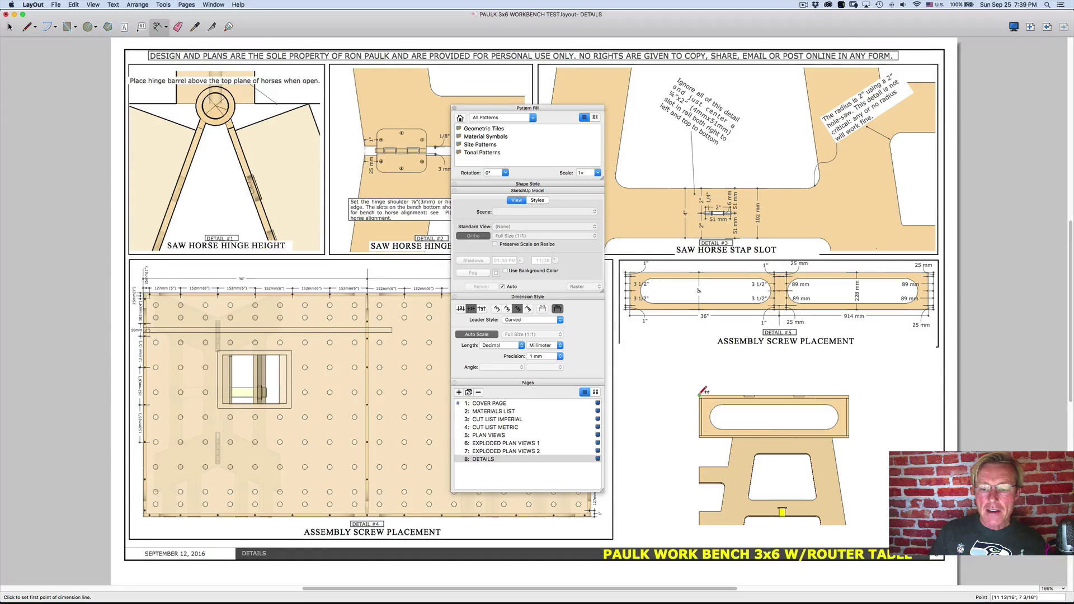
Dimension the right view with its 914 mm width above and 248 mm height on the right.
{"action": "left_click", "coordinate": [699, 396]}
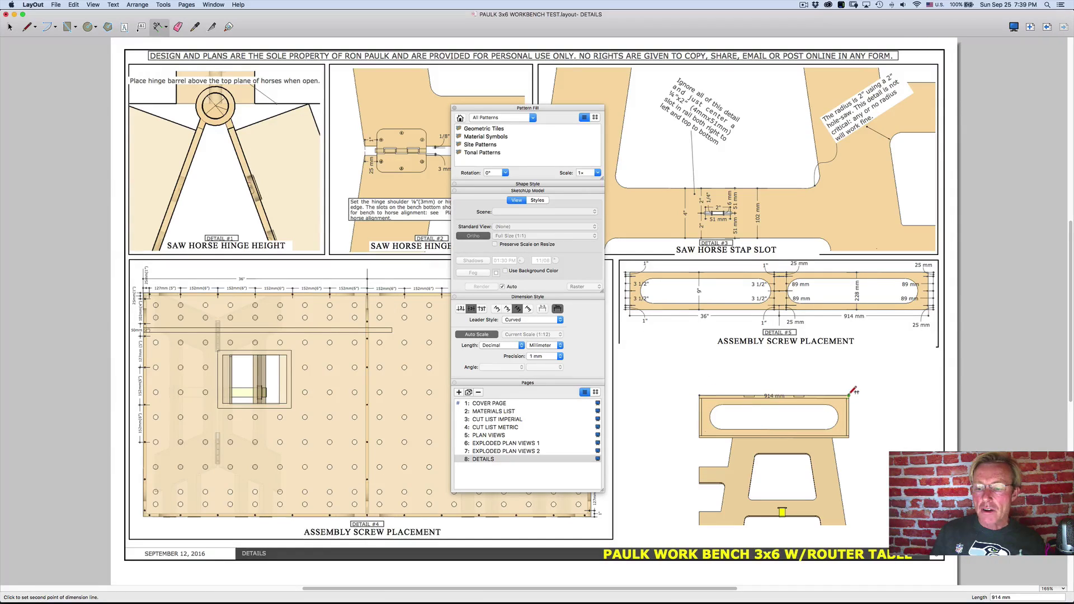
{"action": "left_click", "coordinate": [848, 396]}
{"action": "left_click", "coordinate": [852, 378]}
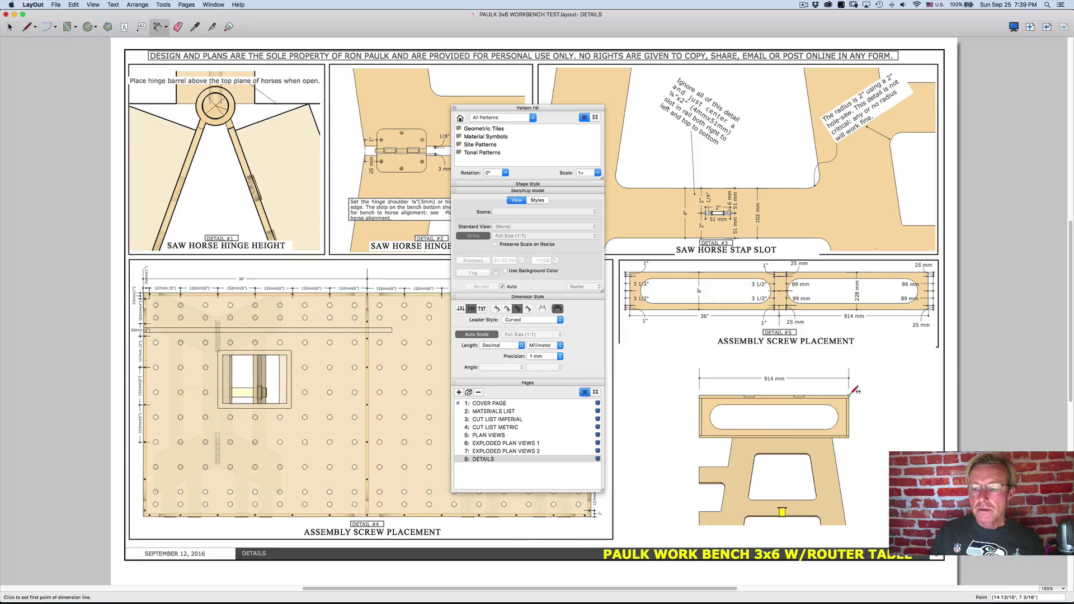
{"action": "left_click", "coordinate": [849, 395]}
{"action": "left_click", "coordinate": [848, 436]}
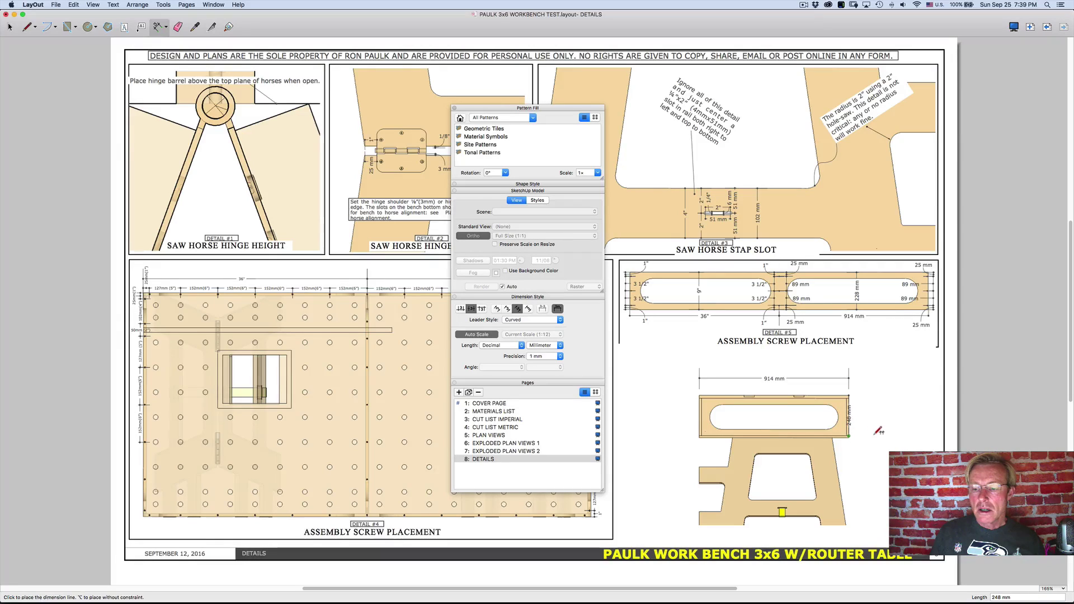
{"action": "left_click", "coordinate": [871, 428]}
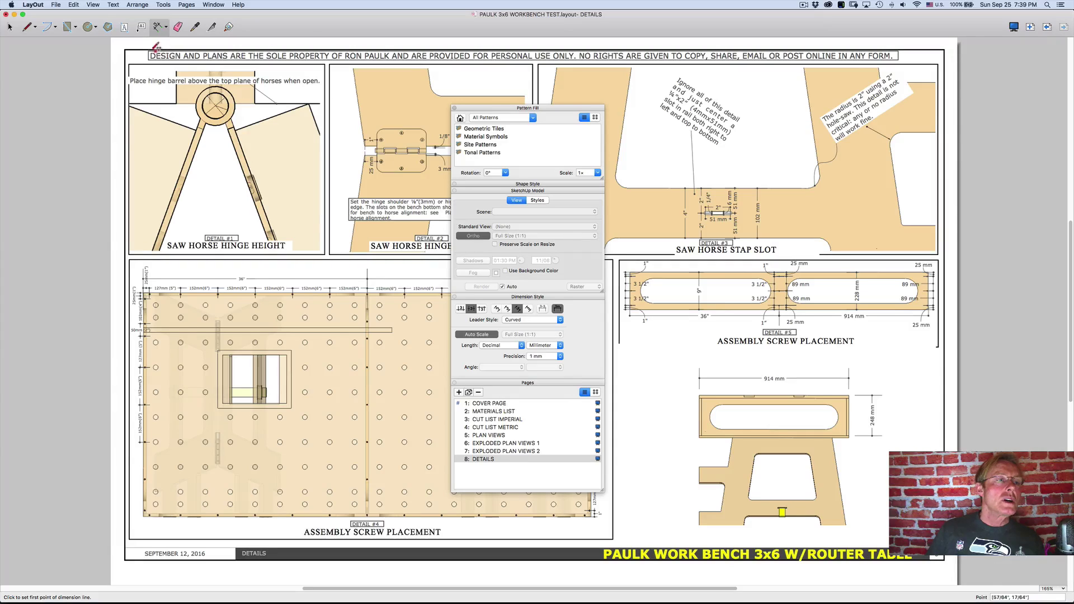
Start a 'SIDE' text label in the drawing, discard it, and reselect the right-view viewport.
{"action": "left_click", "coordinate": [124, 27]}
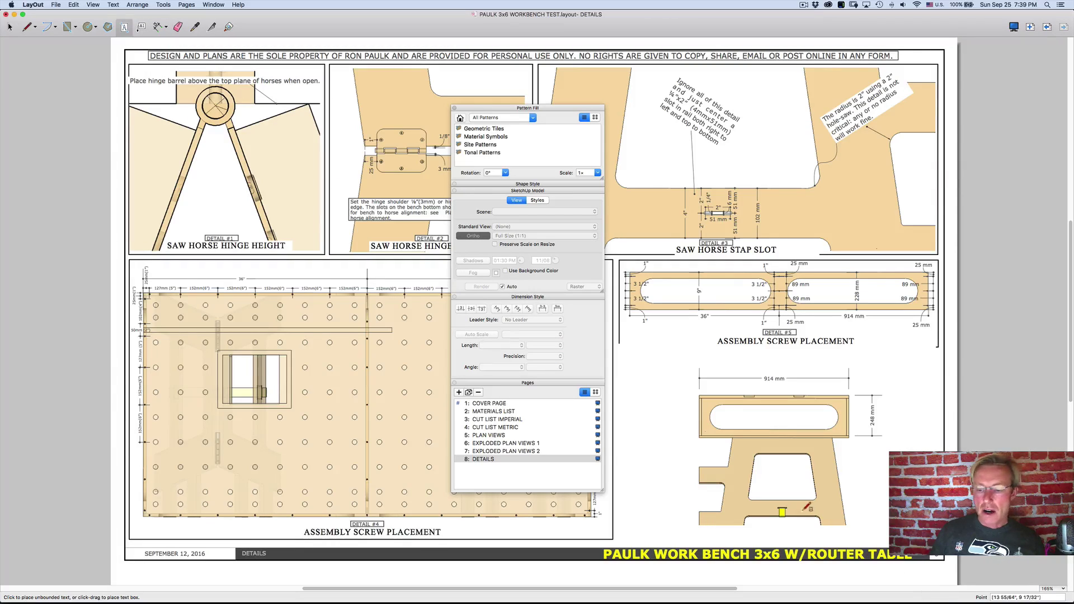
{"action": "left_click", "coordinate": [740, 419]}
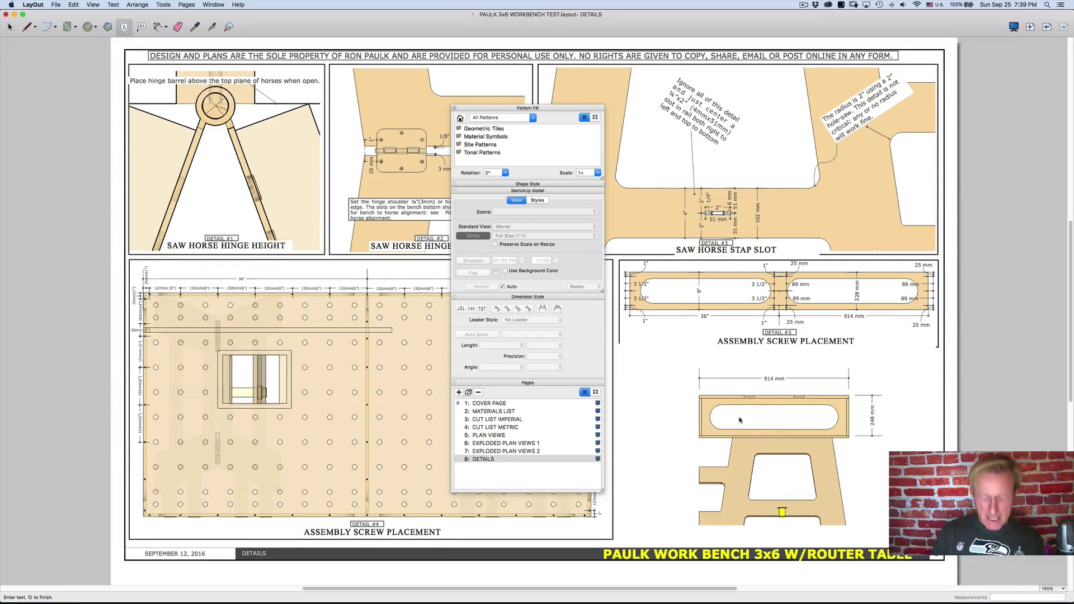
{"action": "type", "text": "SIDE"}
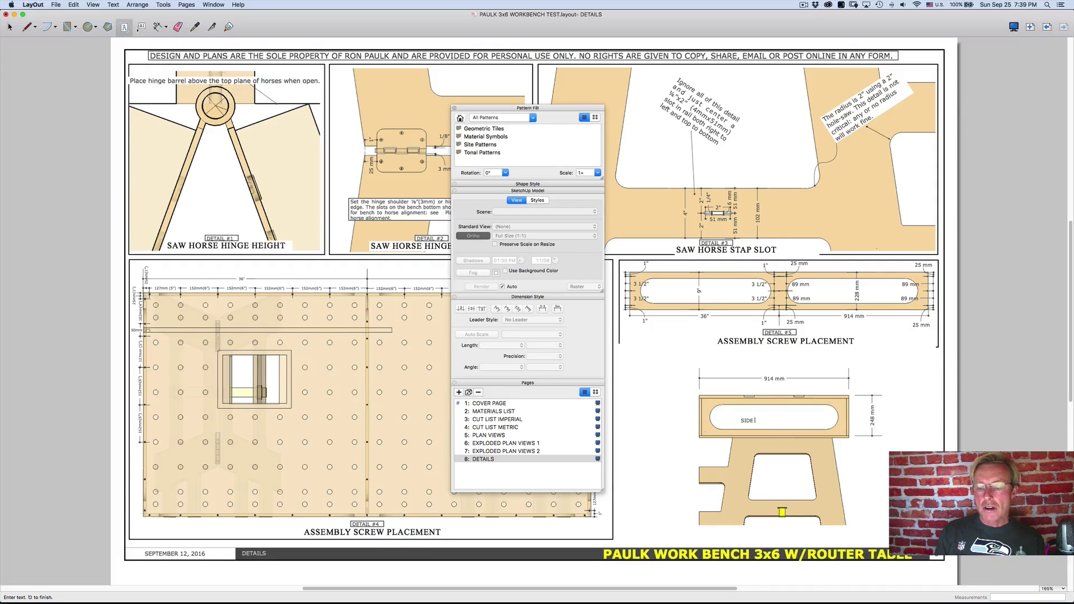
{"action": "key", "text": "BackSpace"}
{"action": "key", "text": "BackSpace"}
{"action": "key", "text": "BackSpace"}
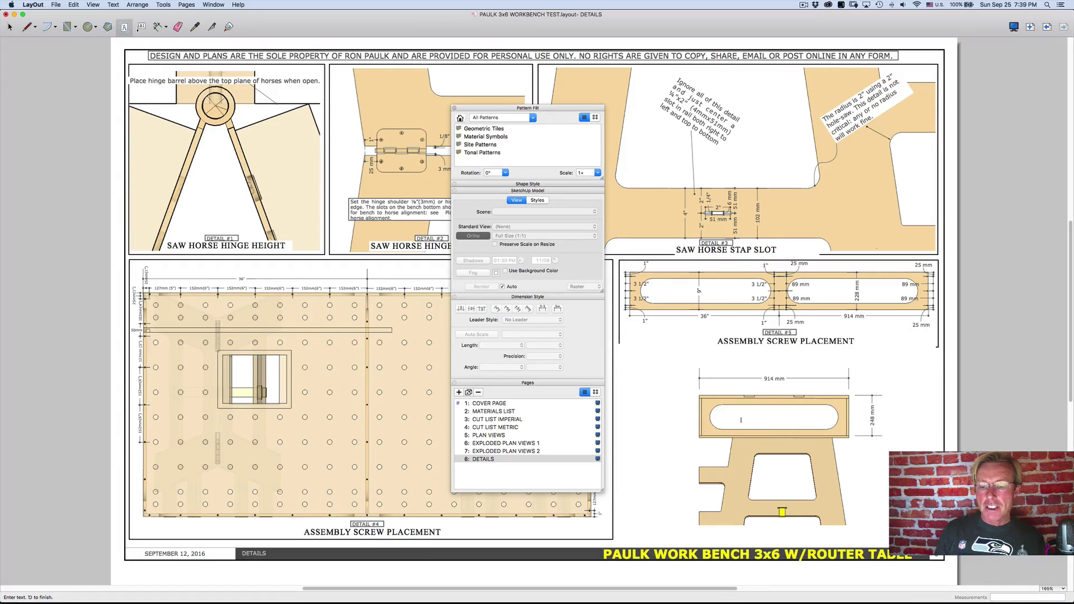
{"action": "key", "text": "Escape"}
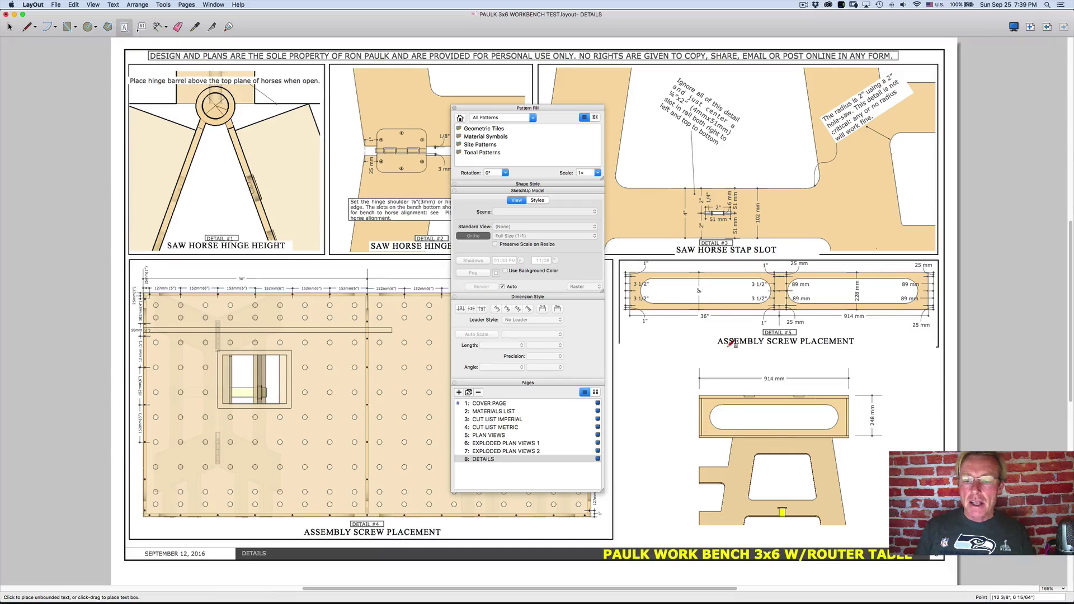
{"action": "key", "text": "space"}
{"action": "left_click", "coordinate": [730, 348]}
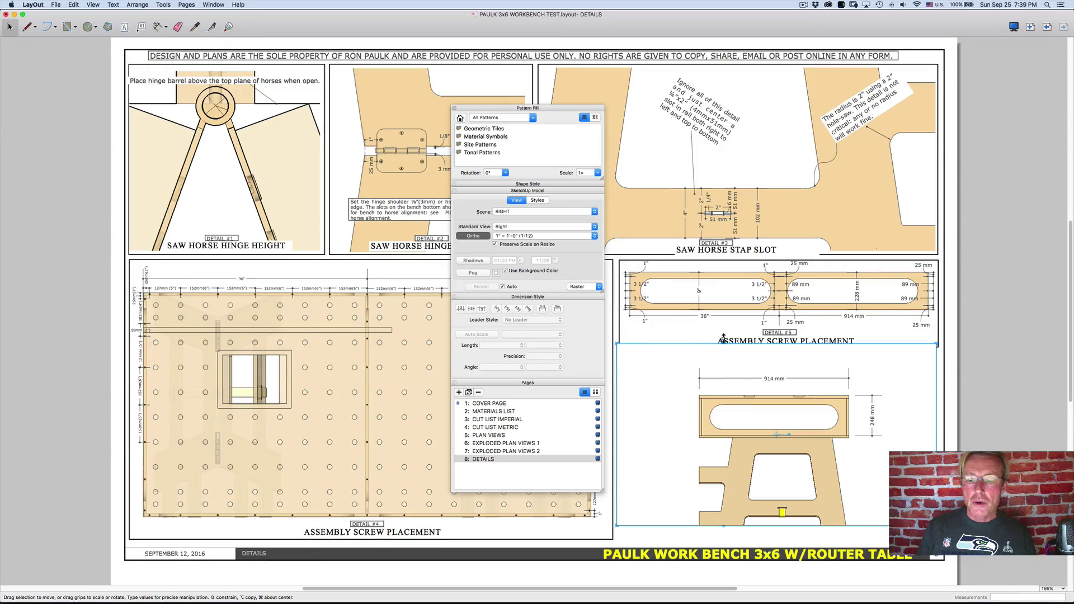
Copy the ASSEMBLY SCREW PLACEMENT label below the right view, retitle it 'RIGHT VIEW', and center it.
{"action": "left_click_drag", "start_coordinate": [721, 342], "coordinate": [742, 538], "text": "alt"}
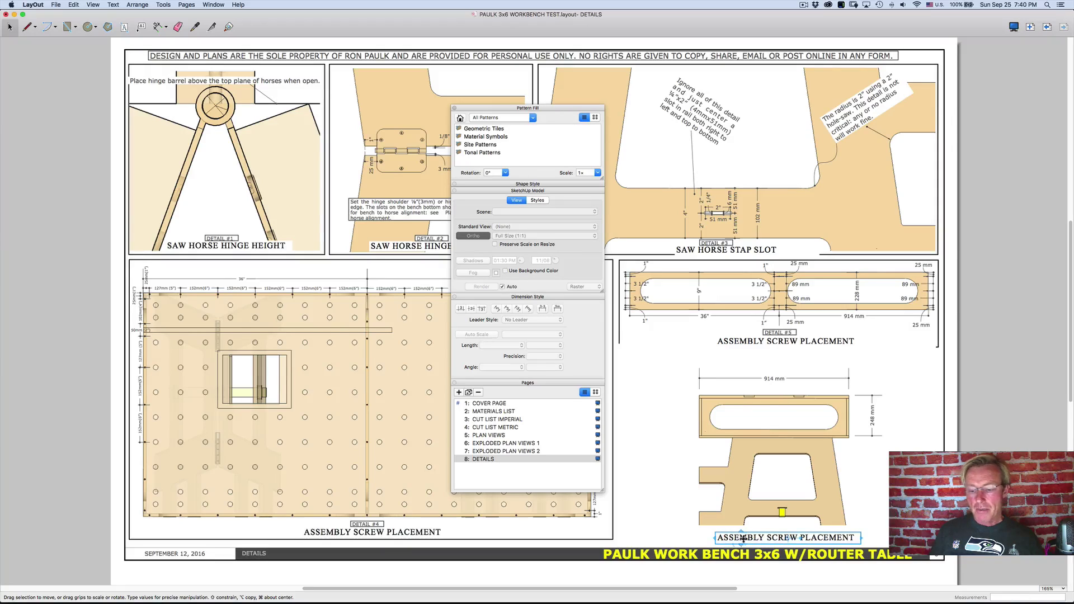
{"action": "double_click", "coordinate": [743, 538]}
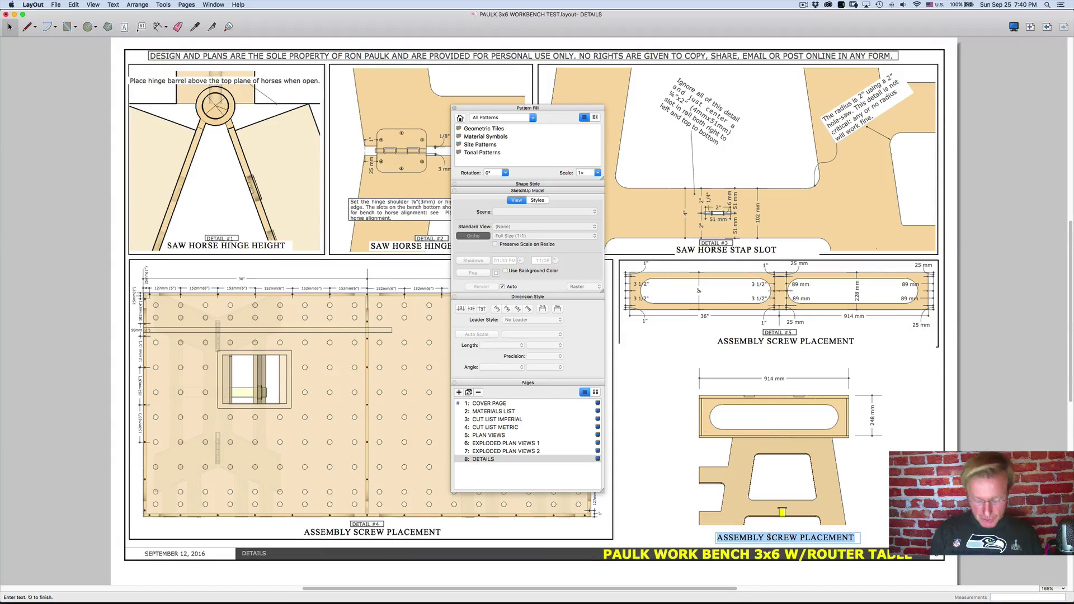
{"action": "type", "text": "RIGHT"}
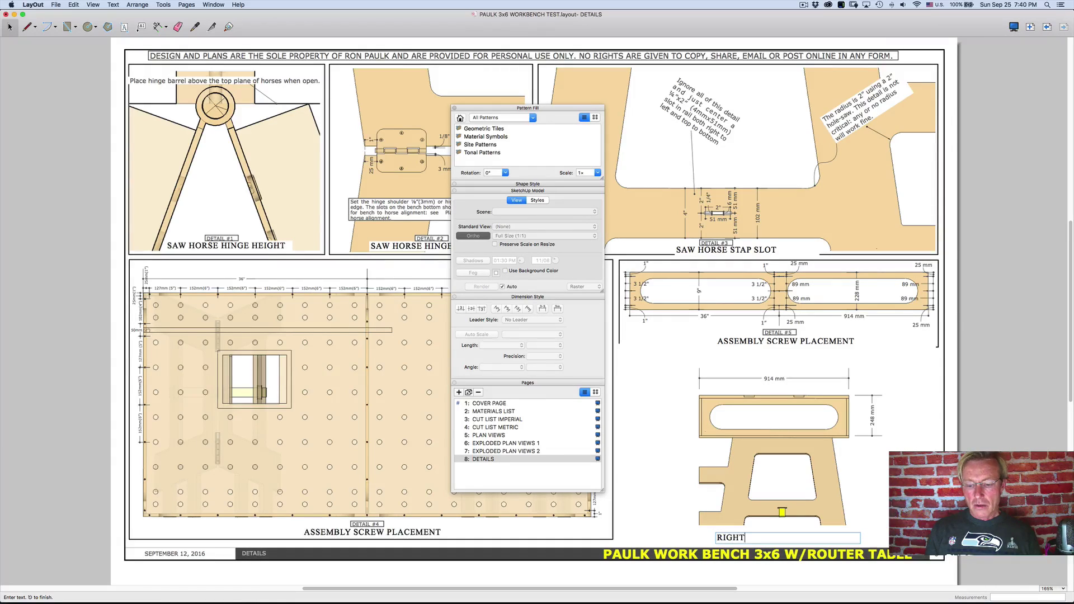
{"action": "type", "text": " VIEW"}
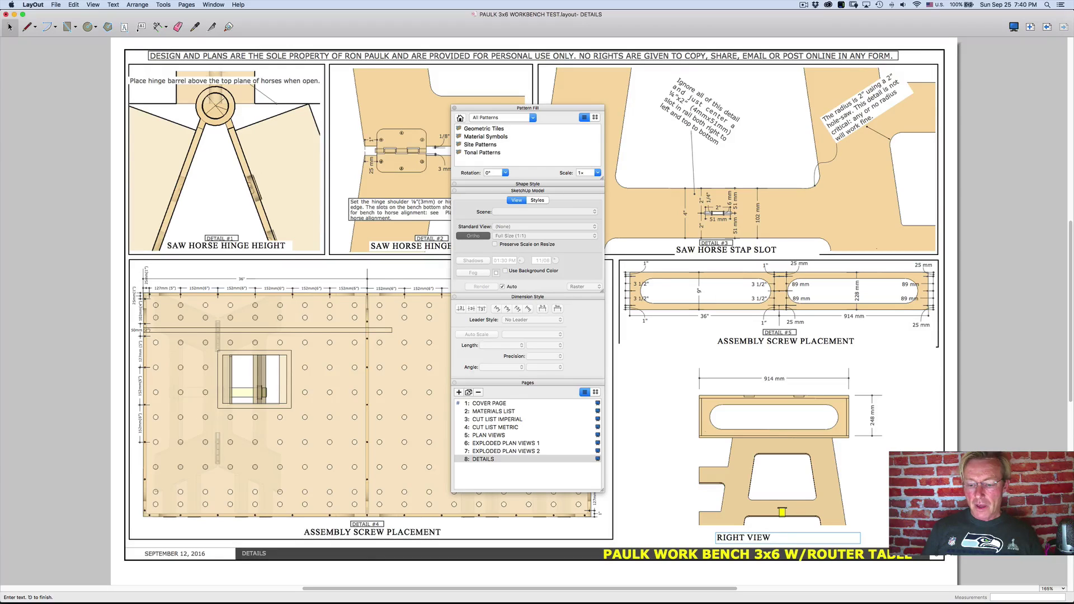
{"action": "key", "text": "Escape"}
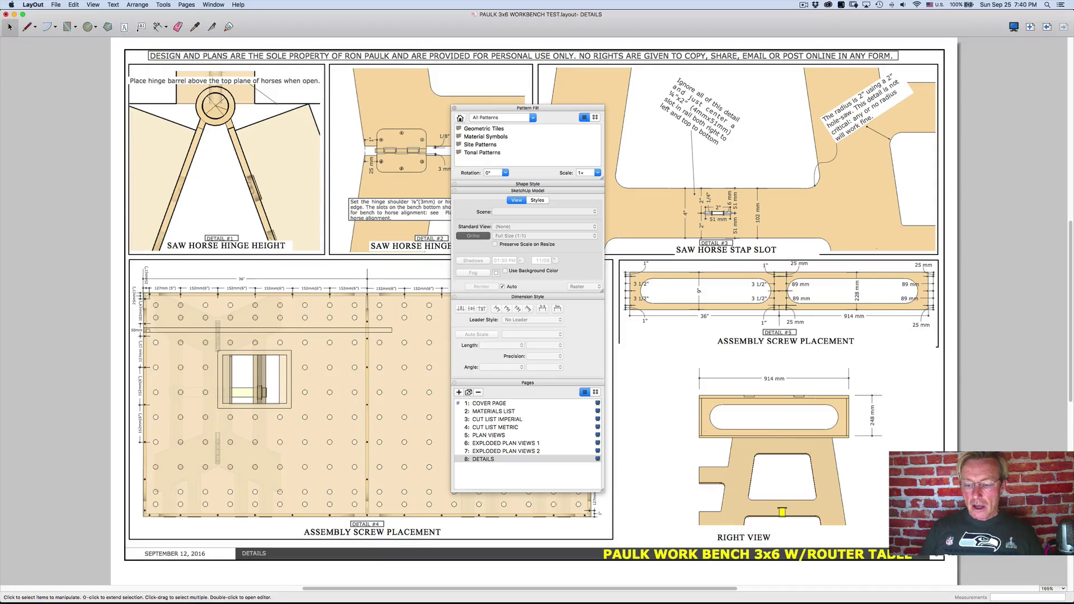
{"action": "left_click", "coordinate": [744, 539]}
{"action": "left_click_drag", "start_coordinate": [723, 537], "coordinate": [767, 535]}
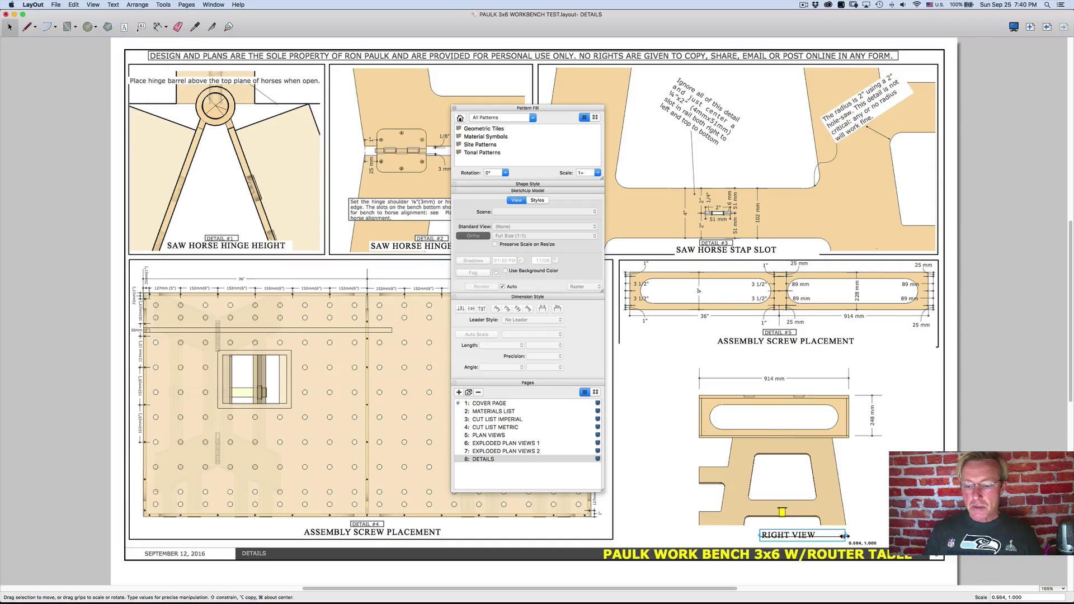
Confirm the new viewport uses the RIGHT scene, then bring up the model in SketchUp.
{"action": "key", "text": "Escape"}
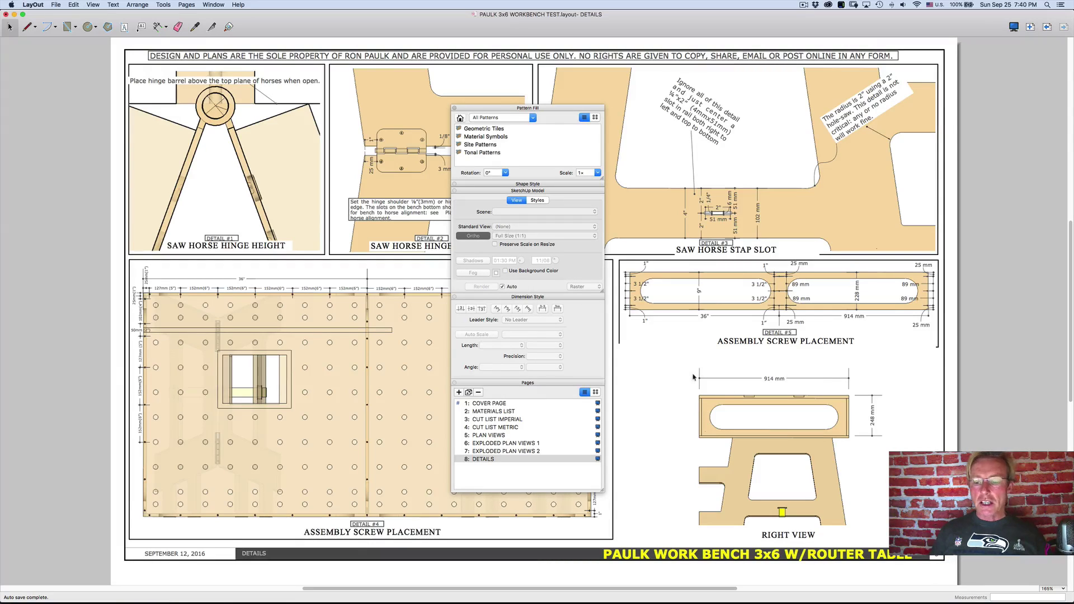
{"action": "left_click", "coordinate": [738, 441]}
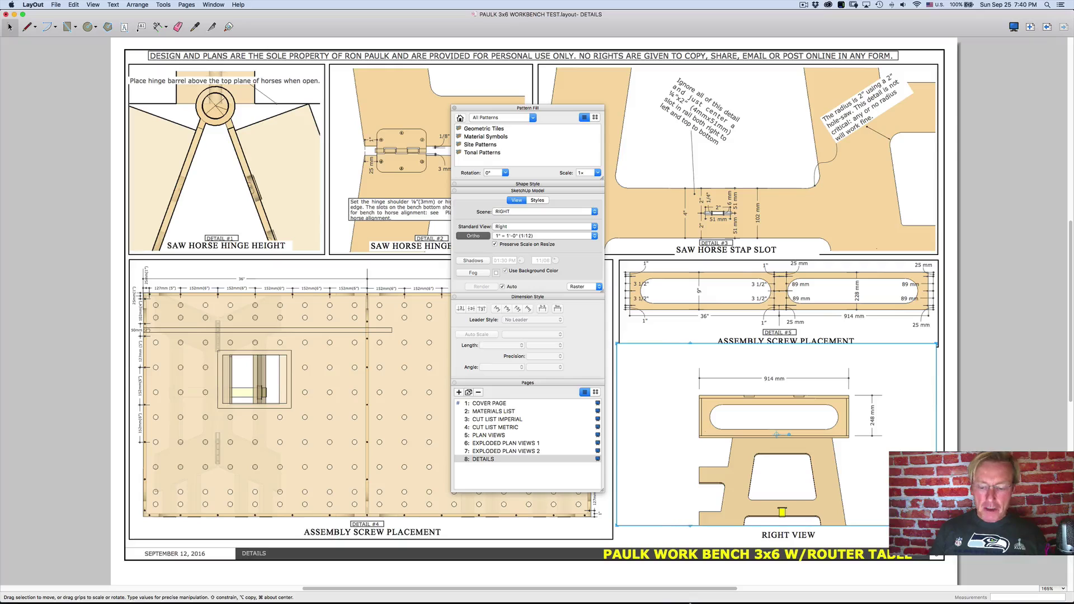
{"action": "left_click", "coordinate": [713, 556]}
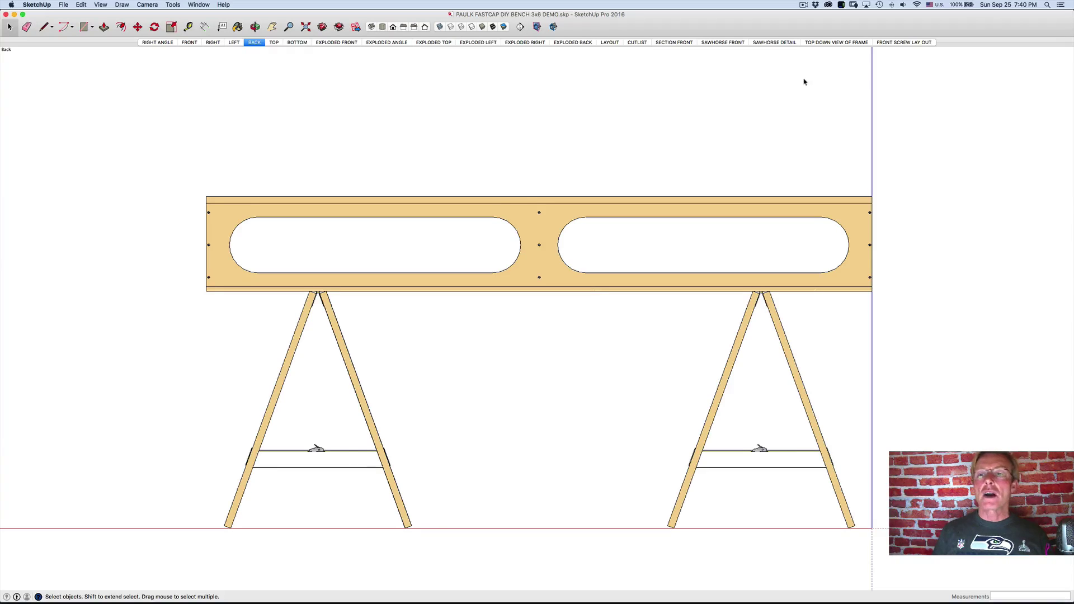
Go to the FRONT SCREW LAY OUT scene and toggle Perspective back to Parallel Projection.
{"action": "left_click", "coordinate": [896, 45]}
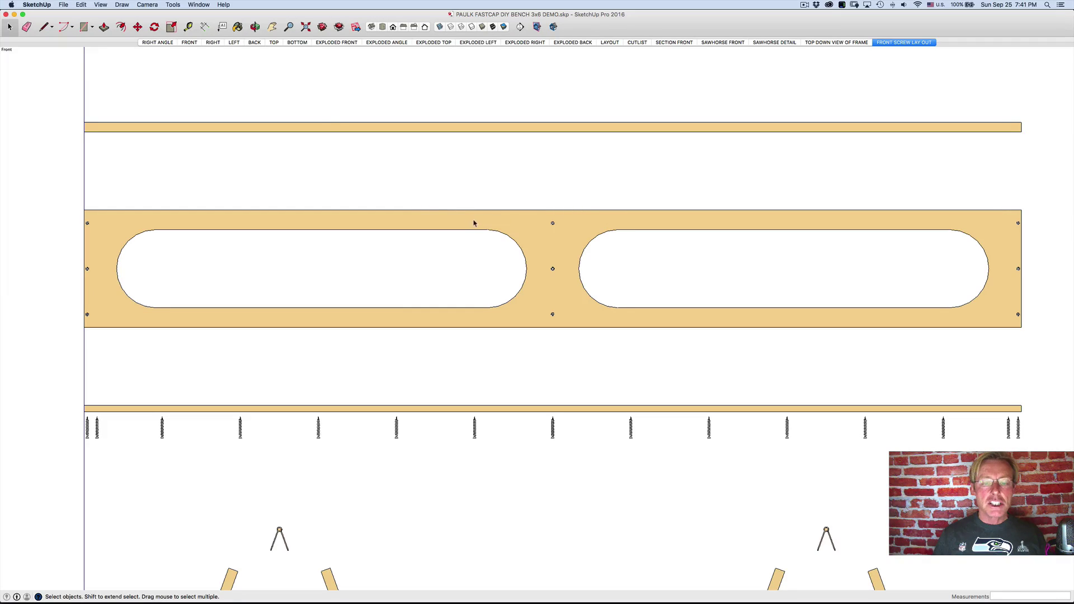
{"action": "left_click", "coordinate": [143, 5]}
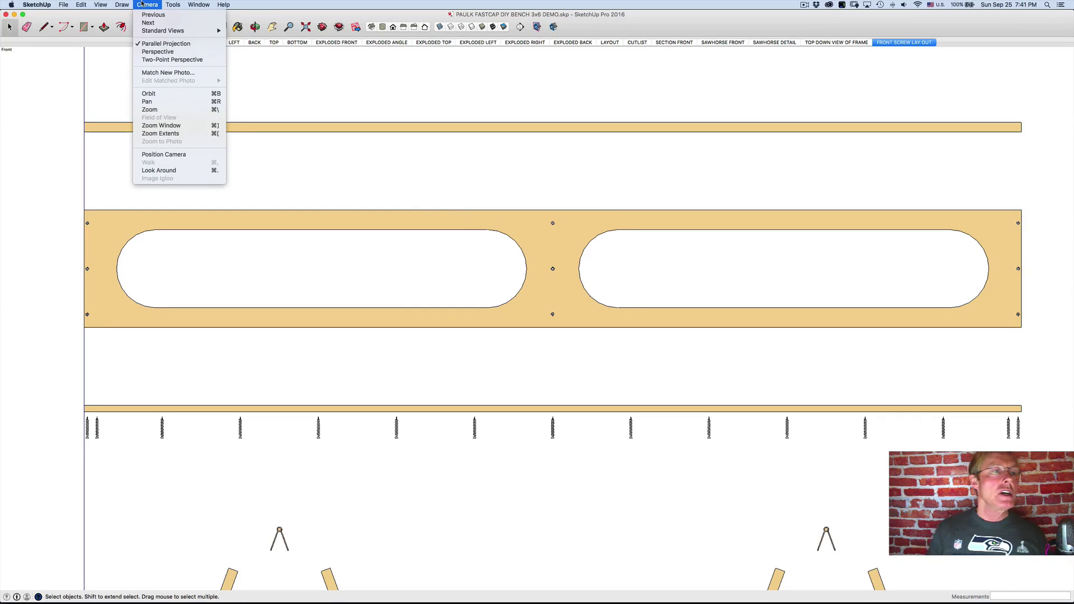
{"action": "left_click", "coordinate": [158, 51]}
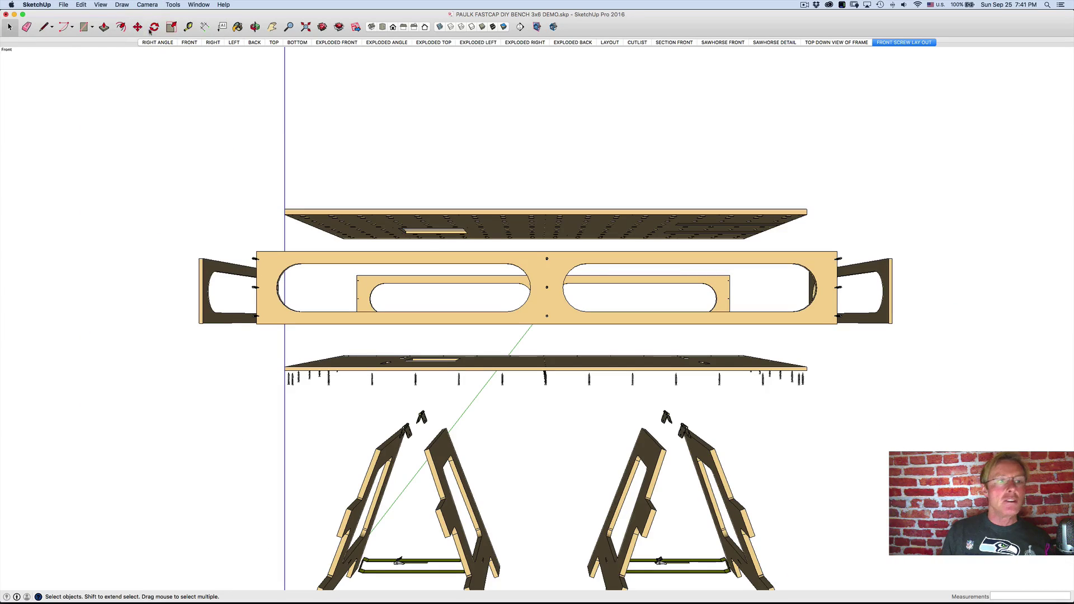
{"action": "left_click", "coordinate": [147, 4]}
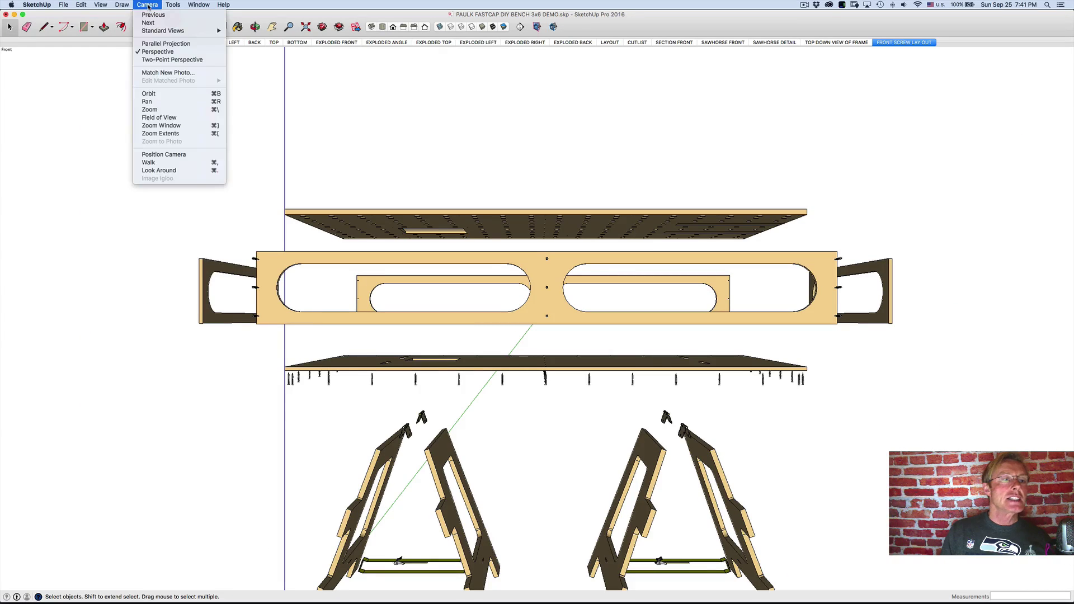
{"action": "left_click", "coordinate": [162, 45]}
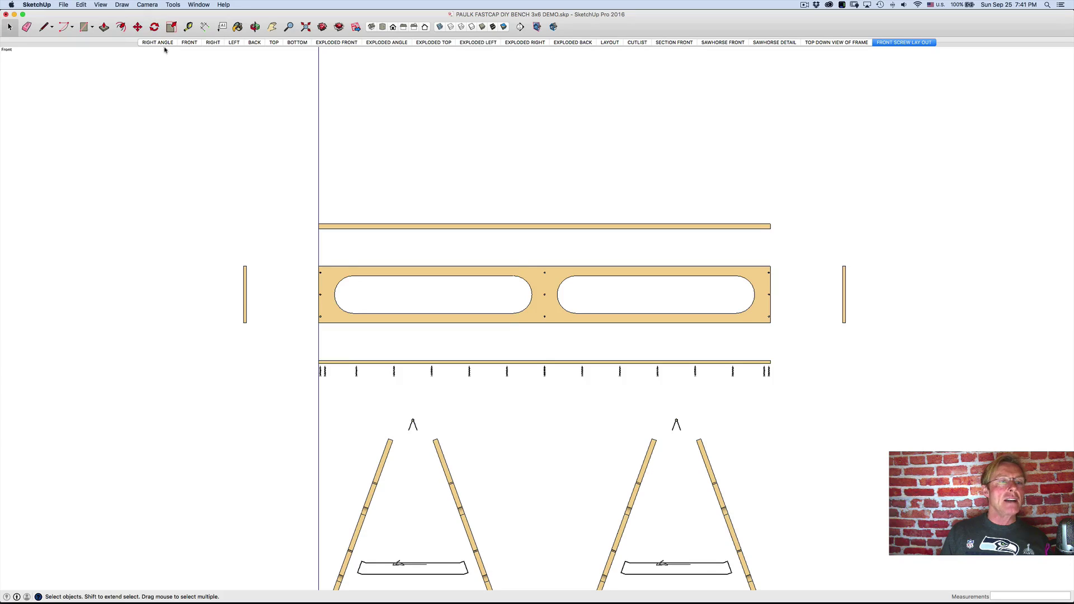
{"action": "scroll", "coordinate": [538, 307], "scroll_direction": "up", "scroll_amount": 3}
{"action": "scroll", "coordinate": [539, 306], "scroll_direction": "up", "scroll_amount": 3}
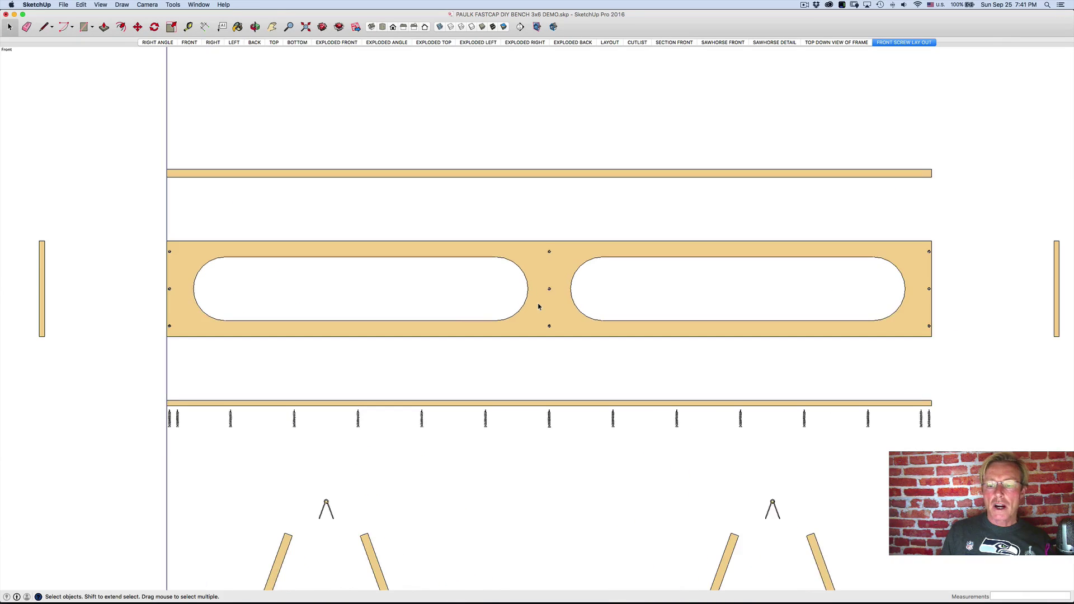
{"action": "scroll", "coordinate": [539, 307], "scroll_direction": "down", "scroll_amount": 3}
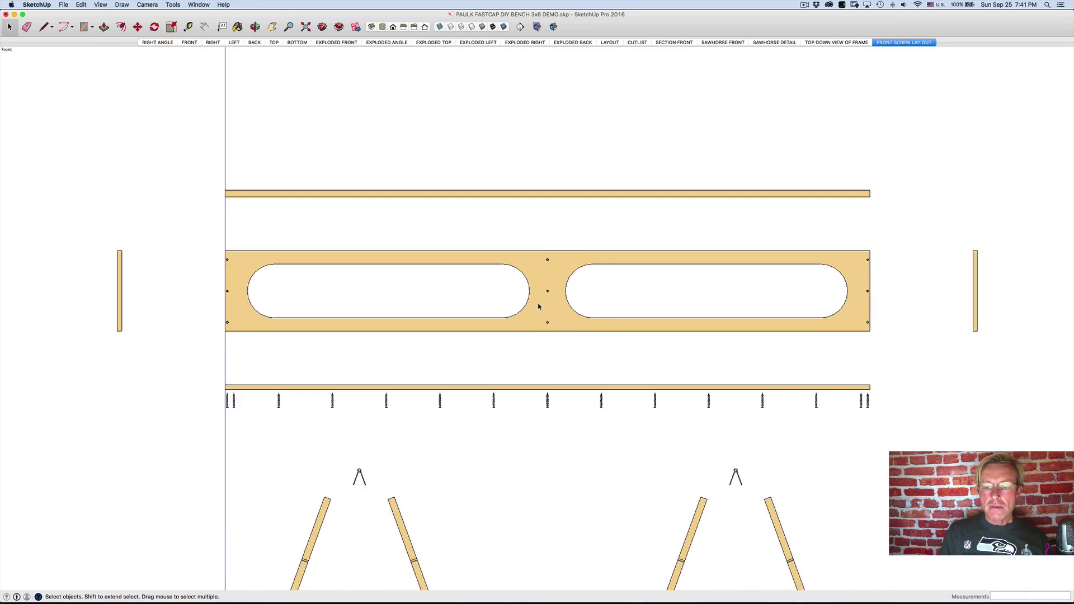
Update the FRONT SCREW LAY OUT scene to store the current view.
{"action": "right_click", "coordinate": [894, 43]}
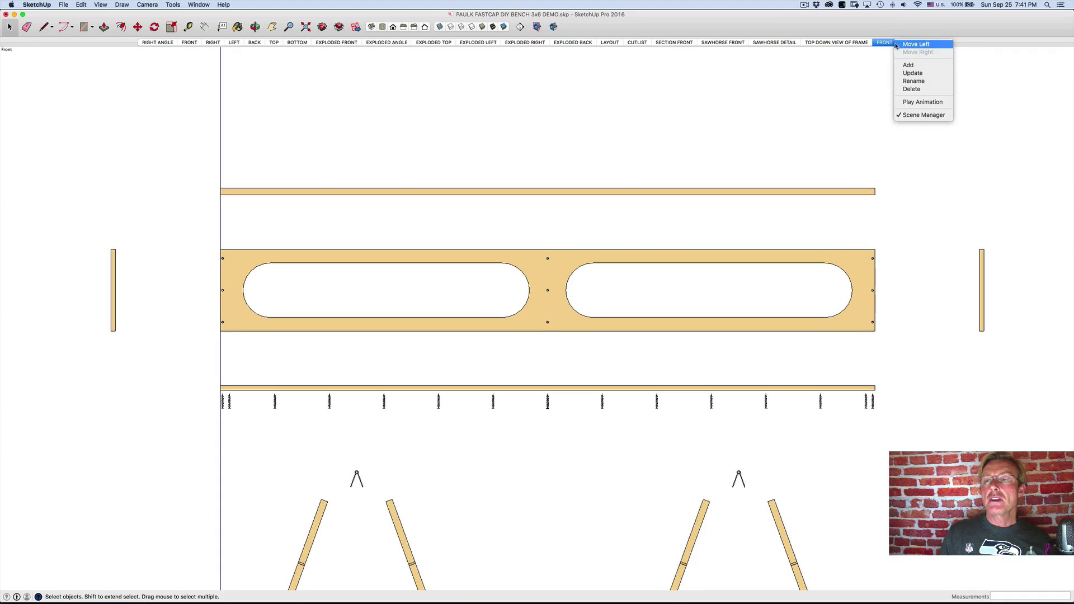
{"action": "left_click", "coordinate": [870, 81]}
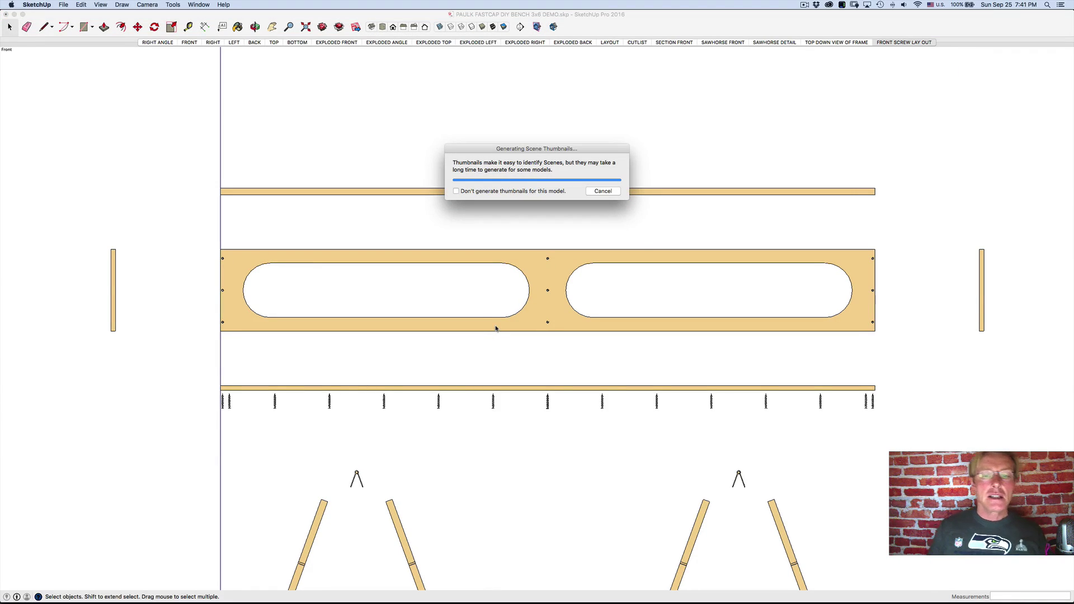
{"action": "scroll", "coordinate": [532, 338], "scroll_direction": "up", "scroll_amount": 2}
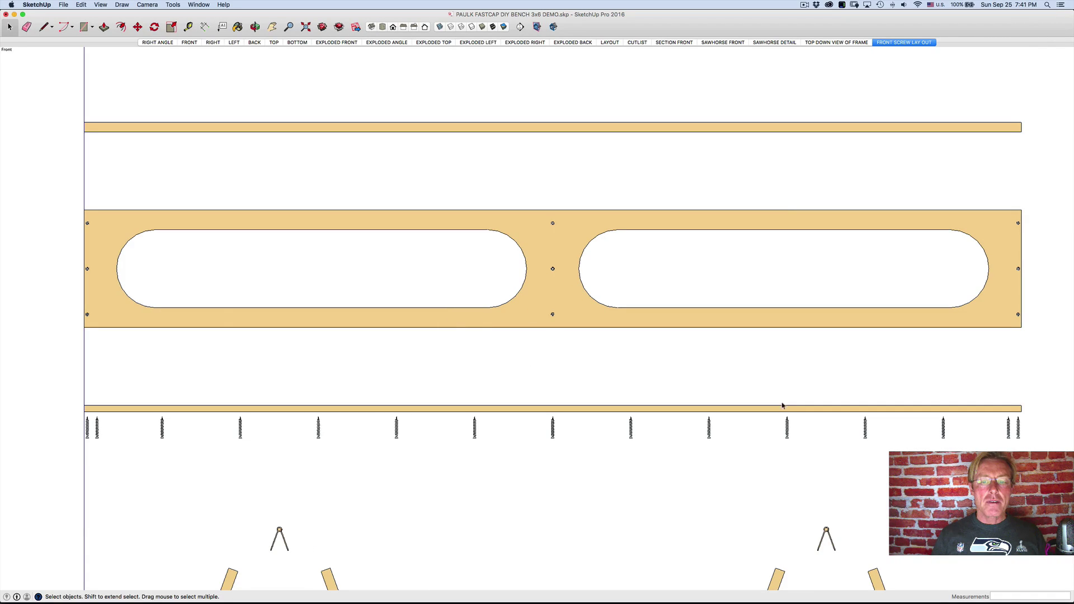
{"action": "mouse_move", "coordinate": [681, 601]}
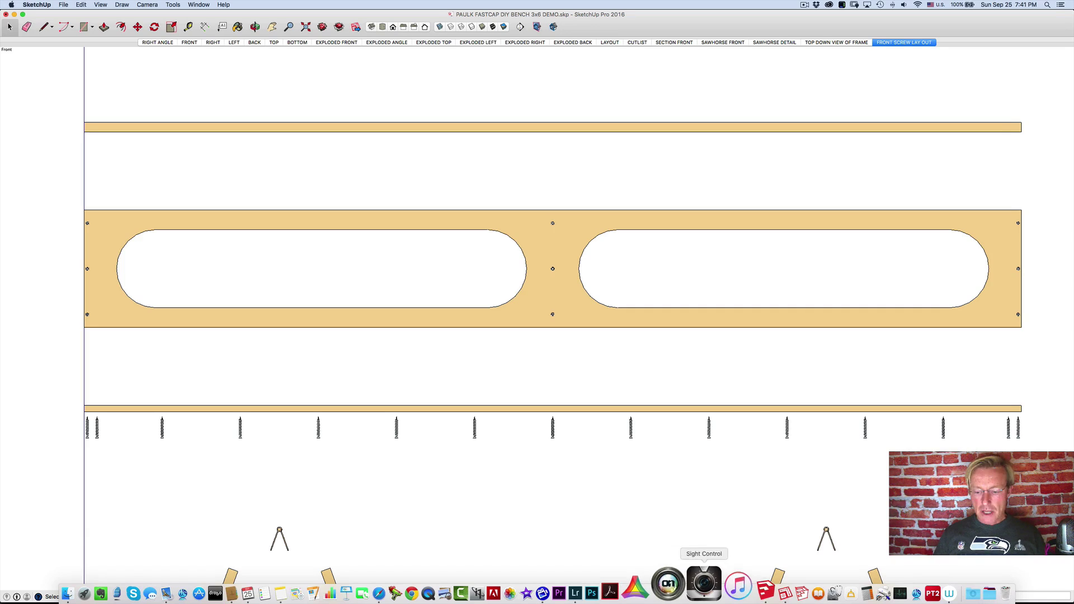
In LayOut, update the Detail #5 viewport's model reference, then go to 1: COVER PAGE.
{"action": "left_click", "coordinate": [745, 591]}
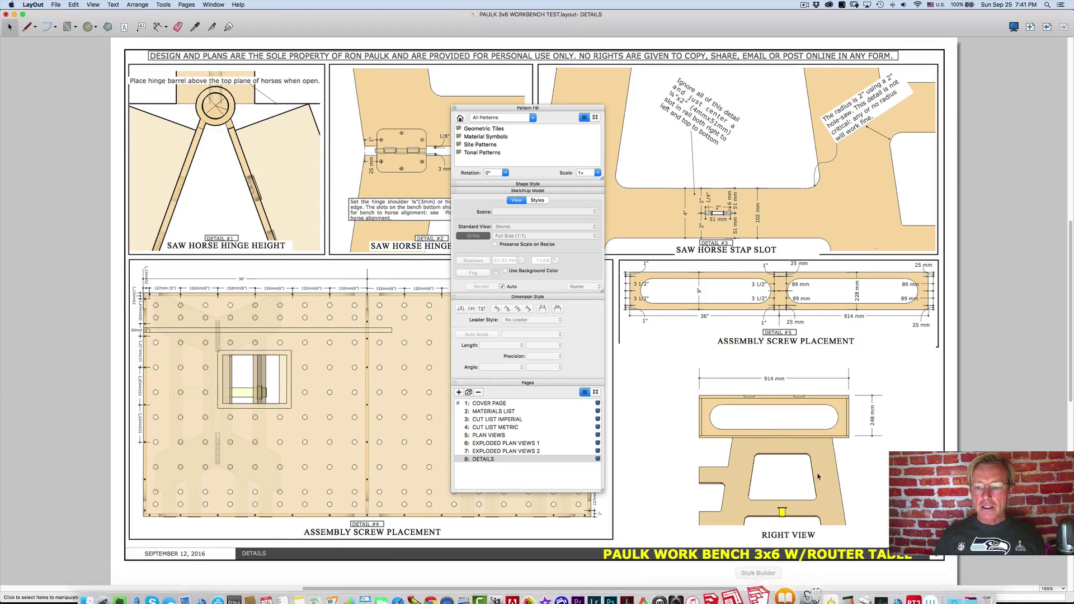
{"action": "left_click", "coordinate": [748, 312]}
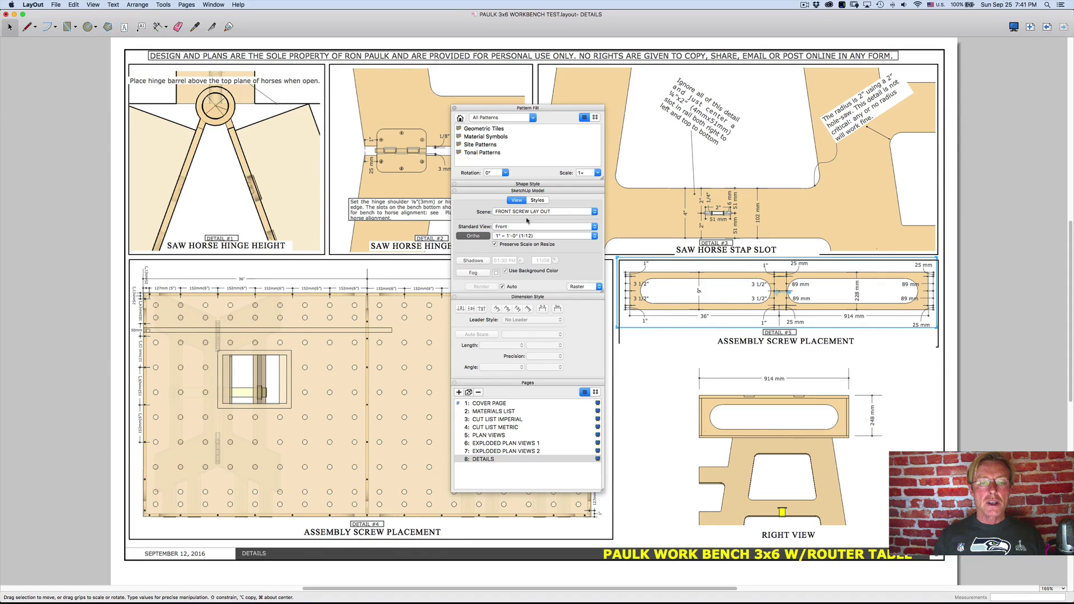
{"action": "right_click", "coordinate": [675, 291]}
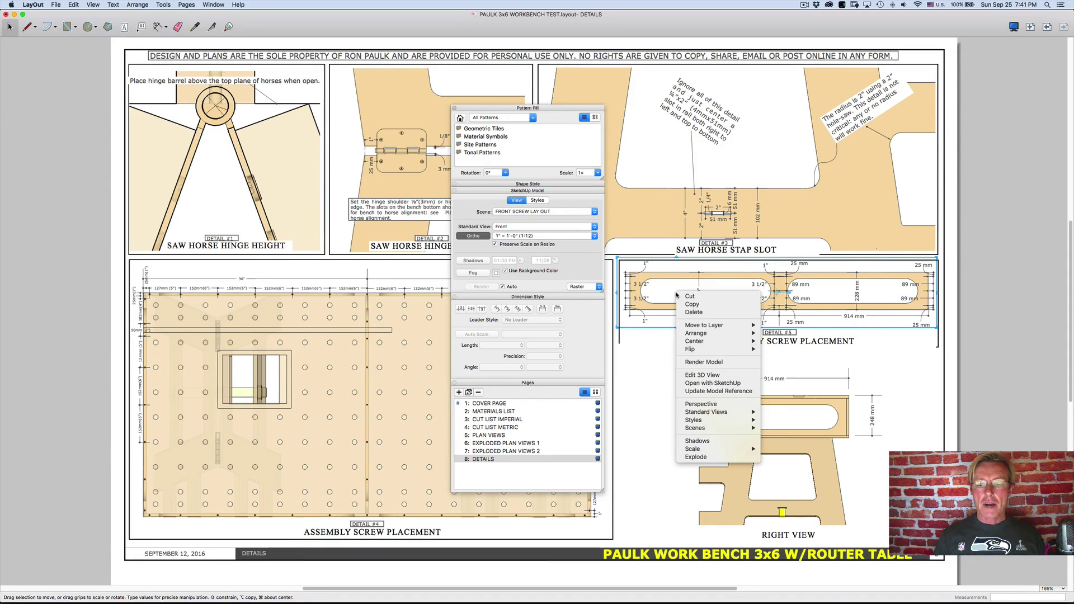
{"action": "left_click", "coordinate": [709, 390]}
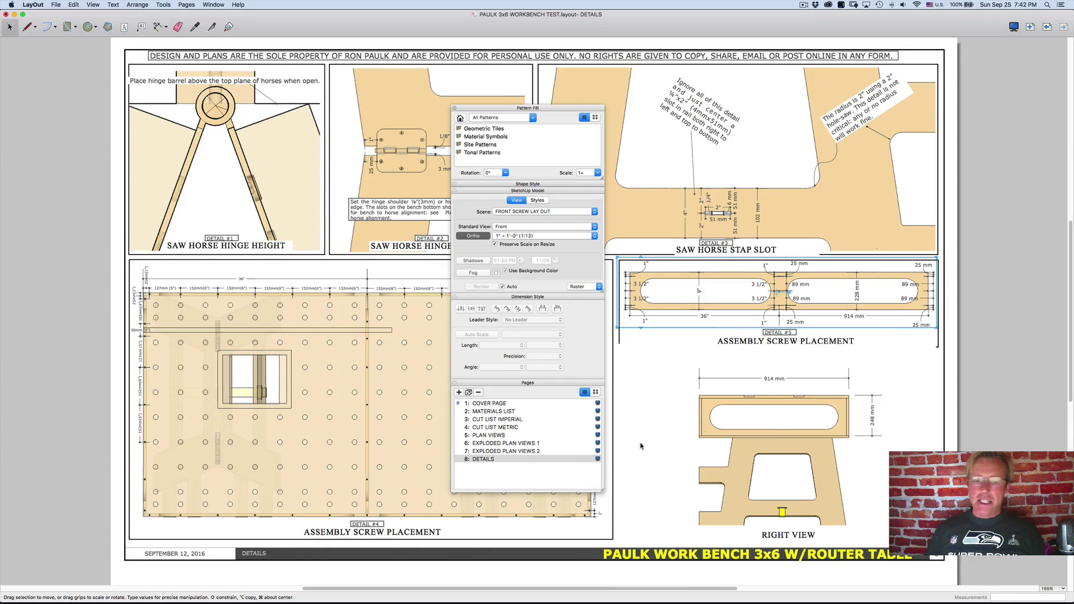
{"action": "left_click", "coordinate": [489, 404]}
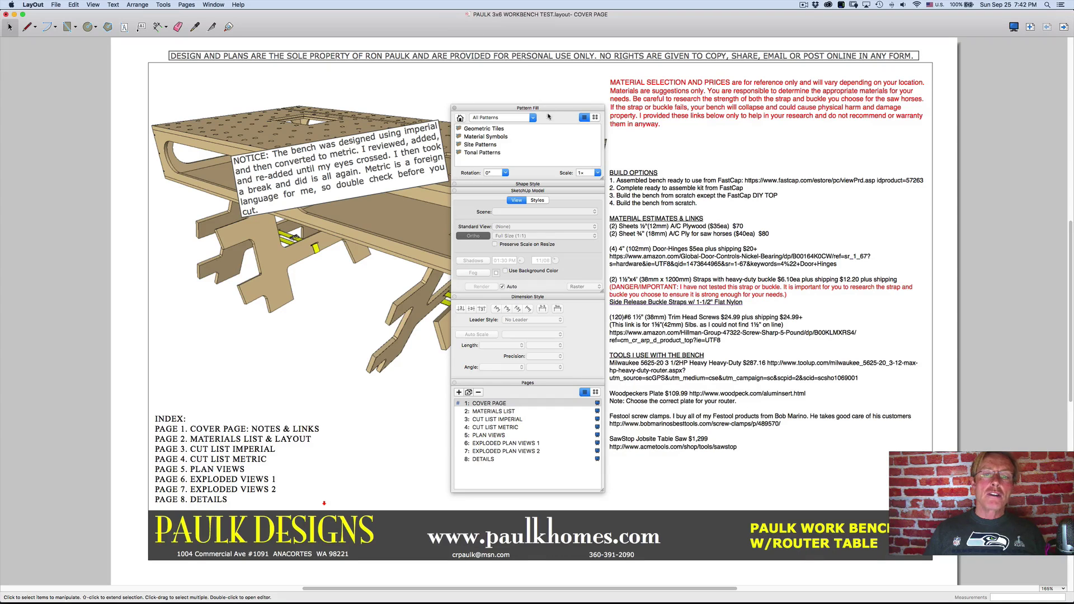
Drag the inspector panel stack to the right screen edge, clear of the cover page's bench model.
{"action": "mouse_move", "coordinate": [552, 110]}
{"action": "left_mouse_down"}
{"action": "mouse_move", "coordinate": [880, 104]}
{"action": "mouse_move", "coordinate": [970, 85]}
{"action": "left_mouse_up"}
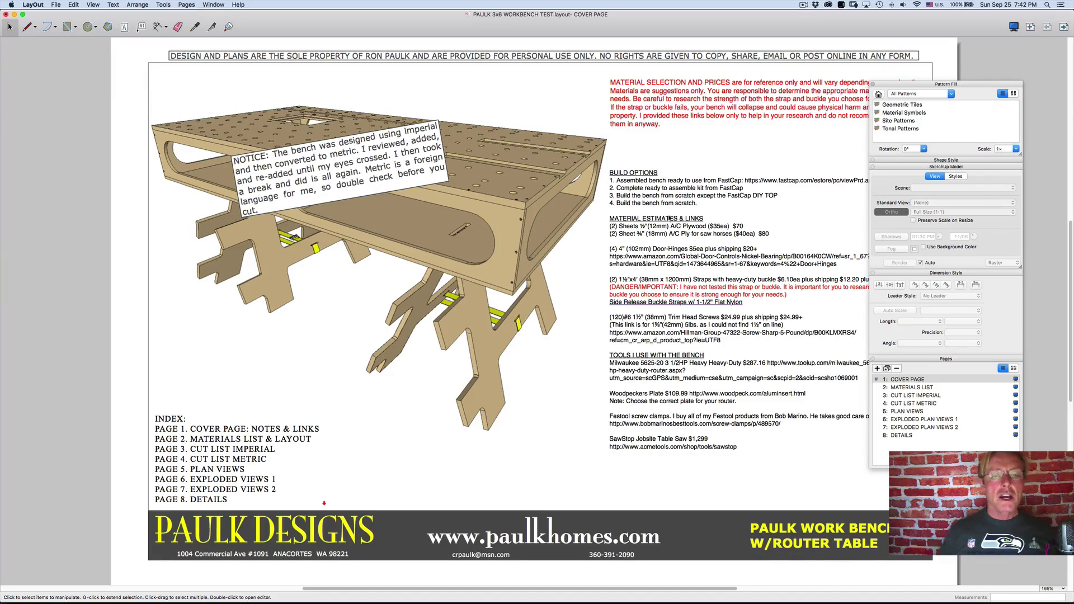
{"action": "left_click", "coordinate": [500, 225]}
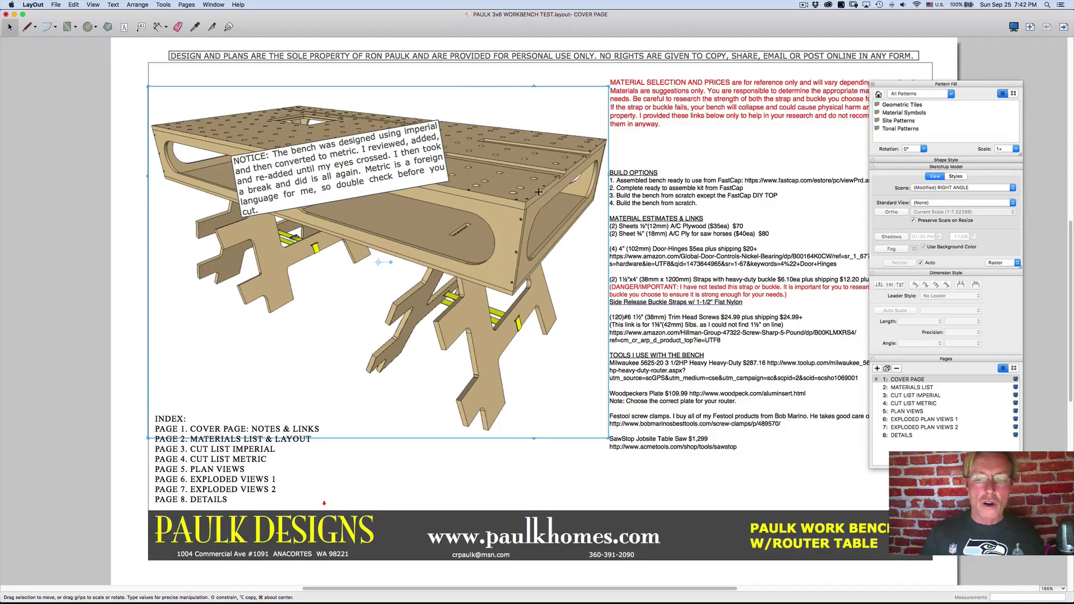
{"action": "left_click", "coordinate": [515, 477]}
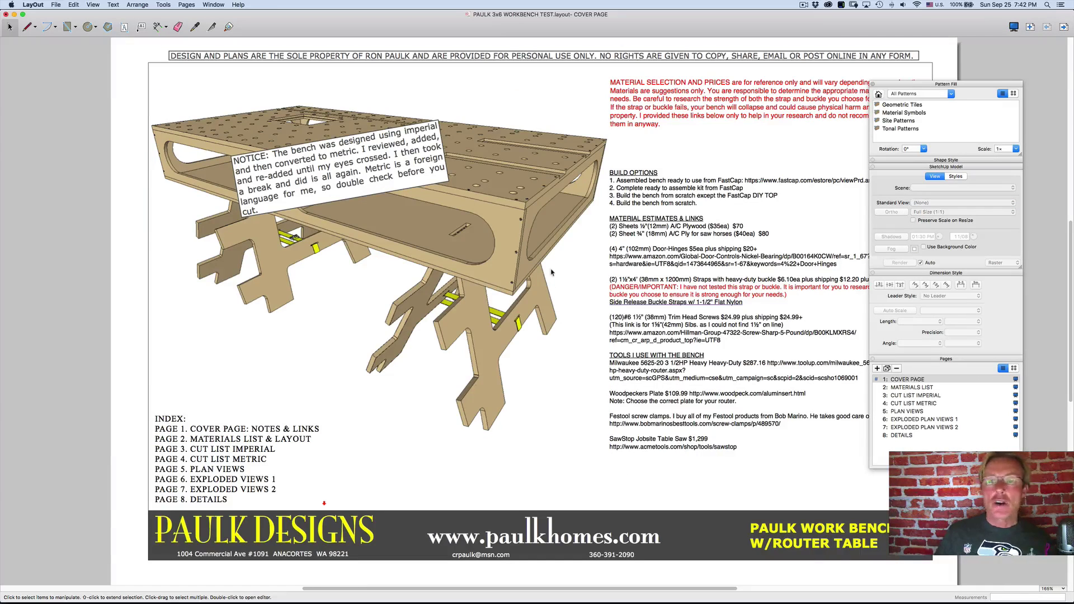